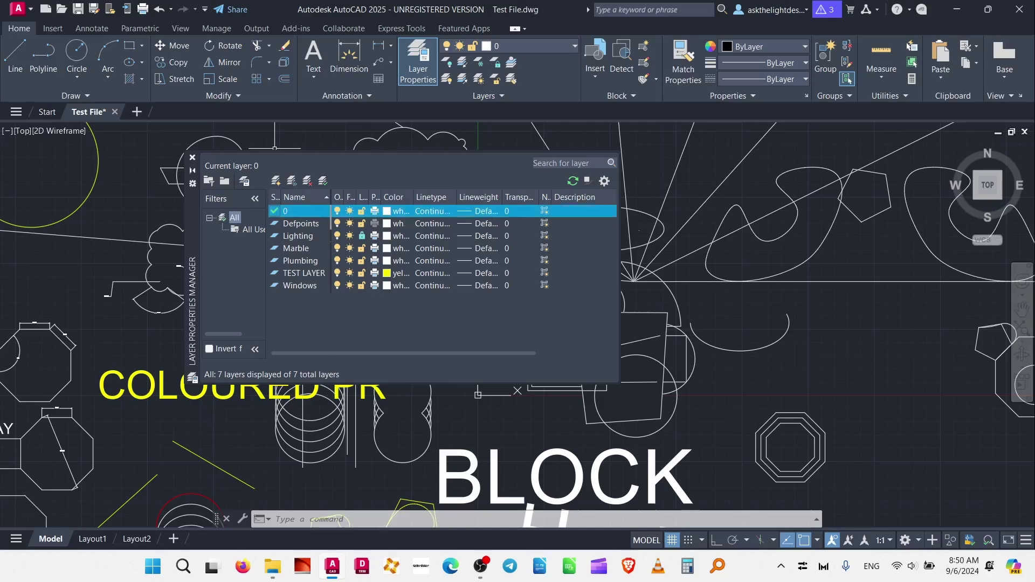
- Reopen the Layer Properties Manager and list the layers by the All Used Layers filter, then return to the All filter
click(287, 201)
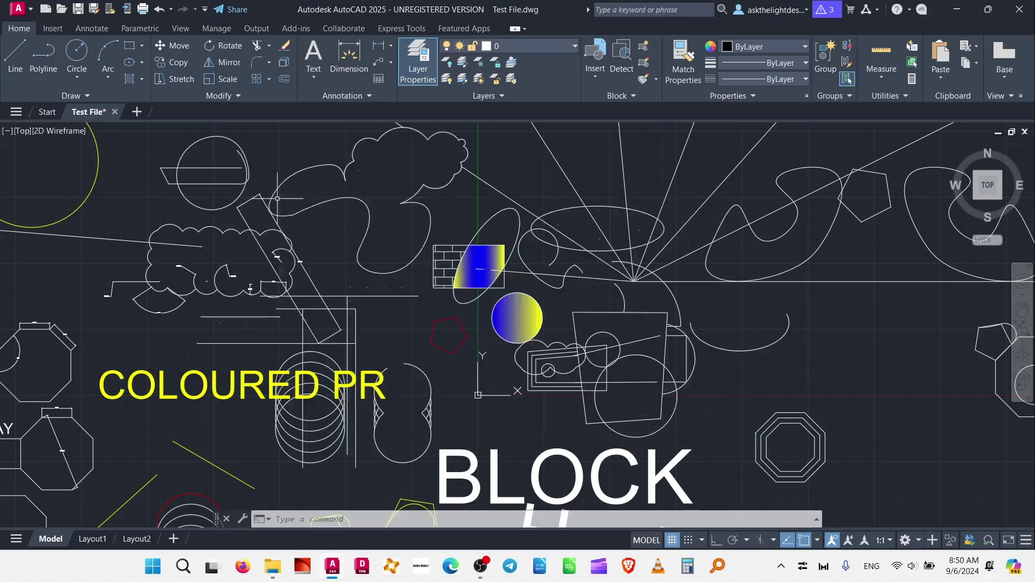
click(417, 60)
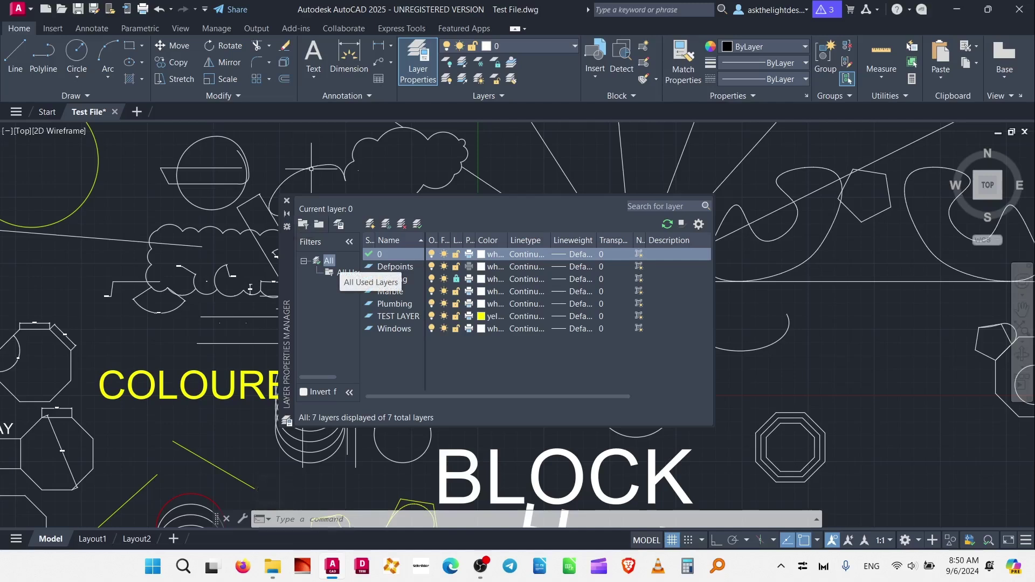
click(348, 273)
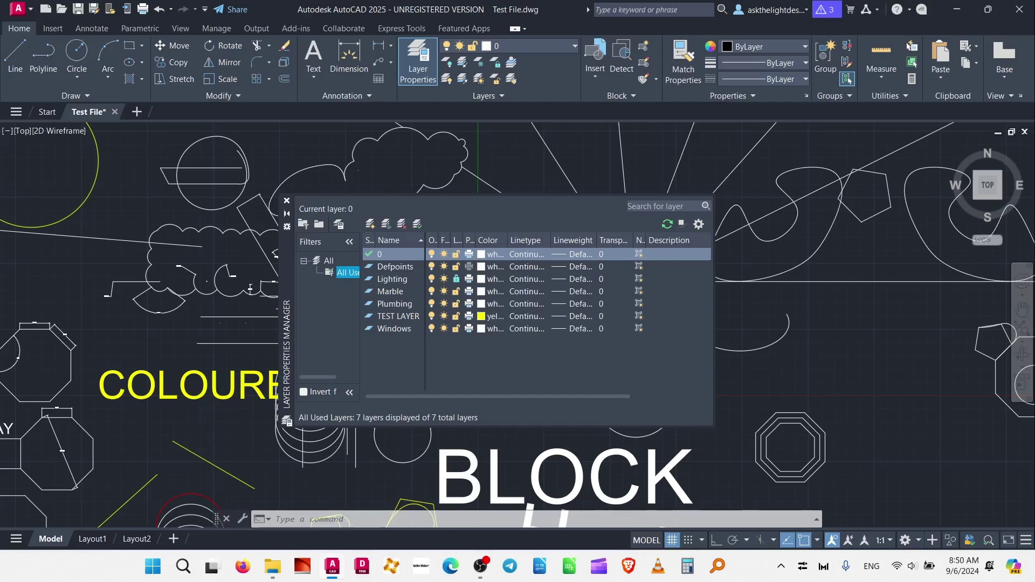
click(328, 261)
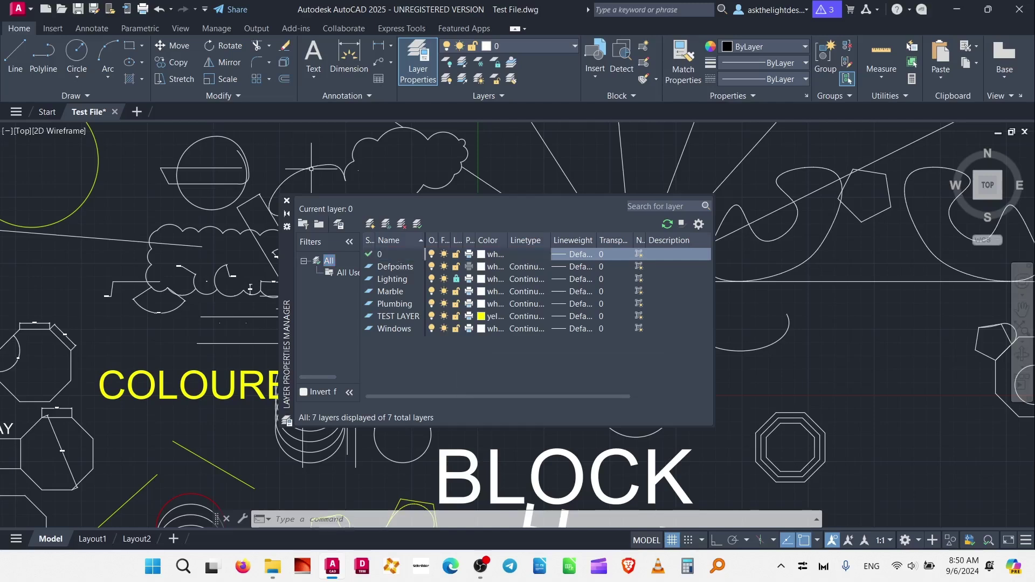
- Set the colour of the Defpoints, Lighting and Marble layers to red
click(481, 266)
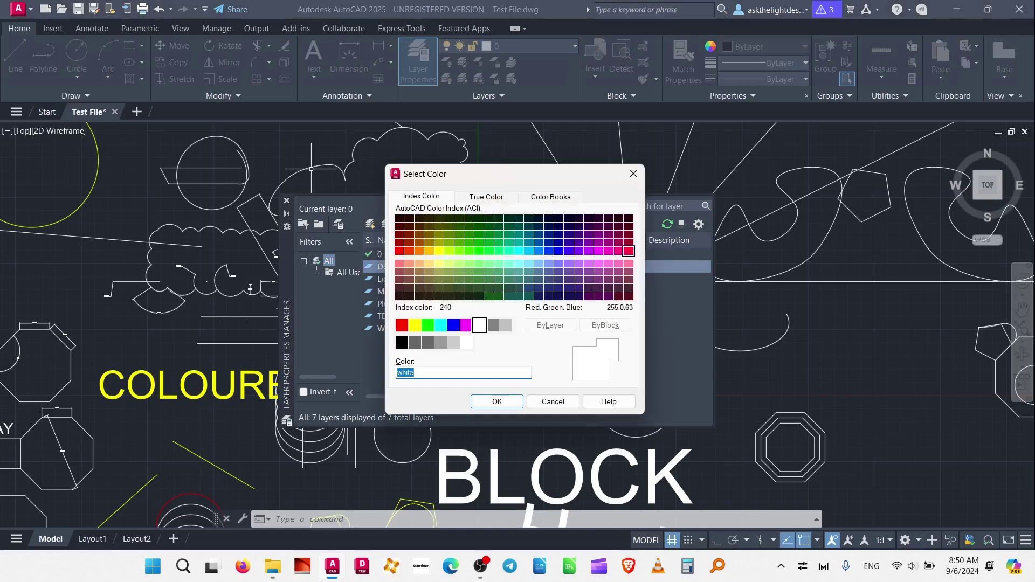
click(634, 173)
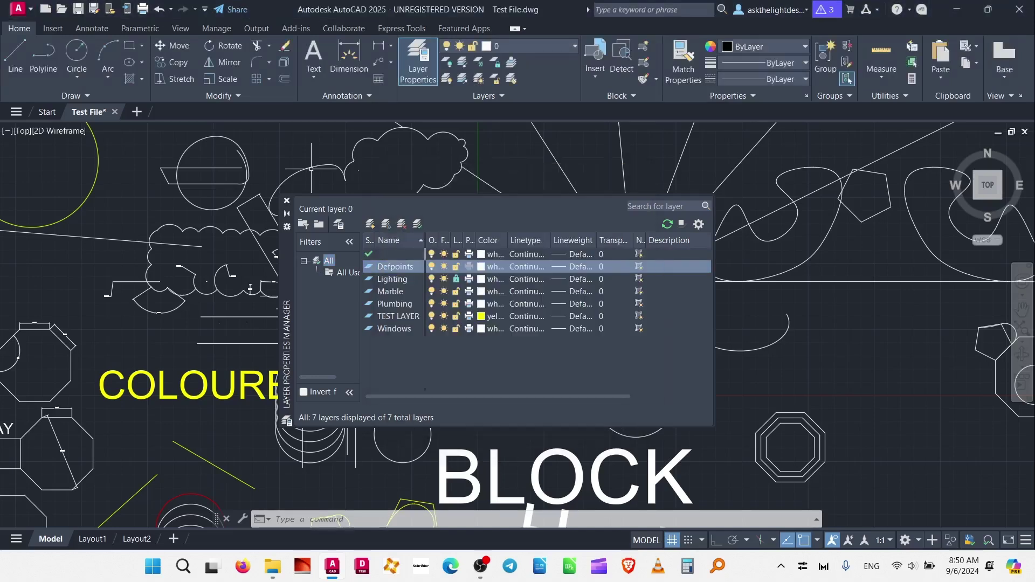
shift+click(391, 291)
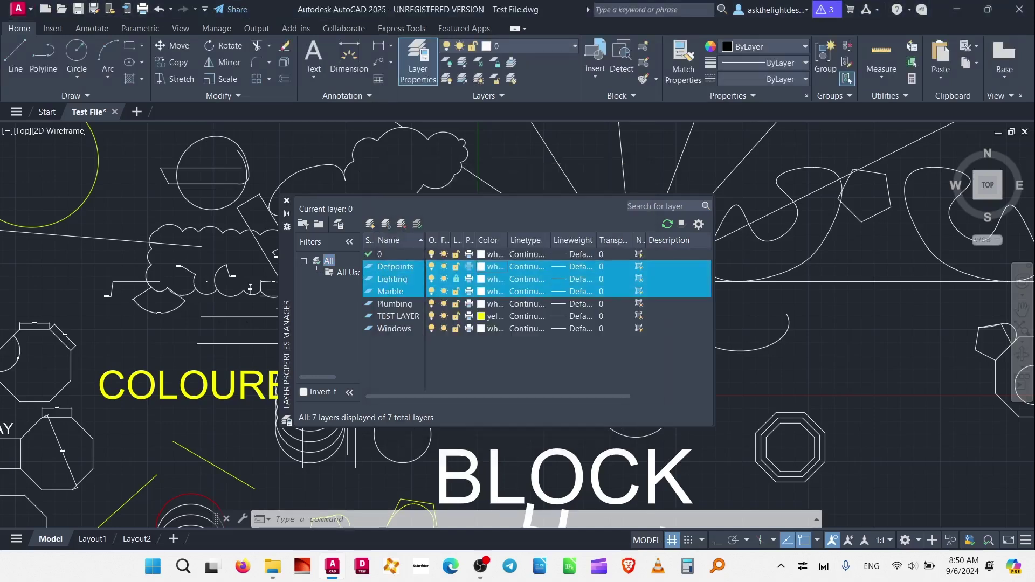
click(481, 267)
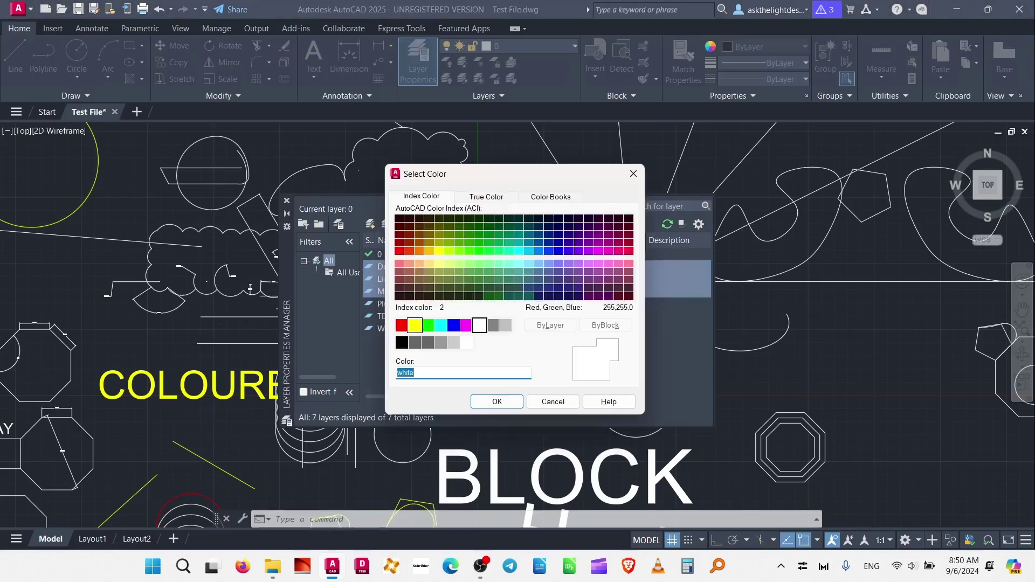
click(401, 325)
click(496, 402)
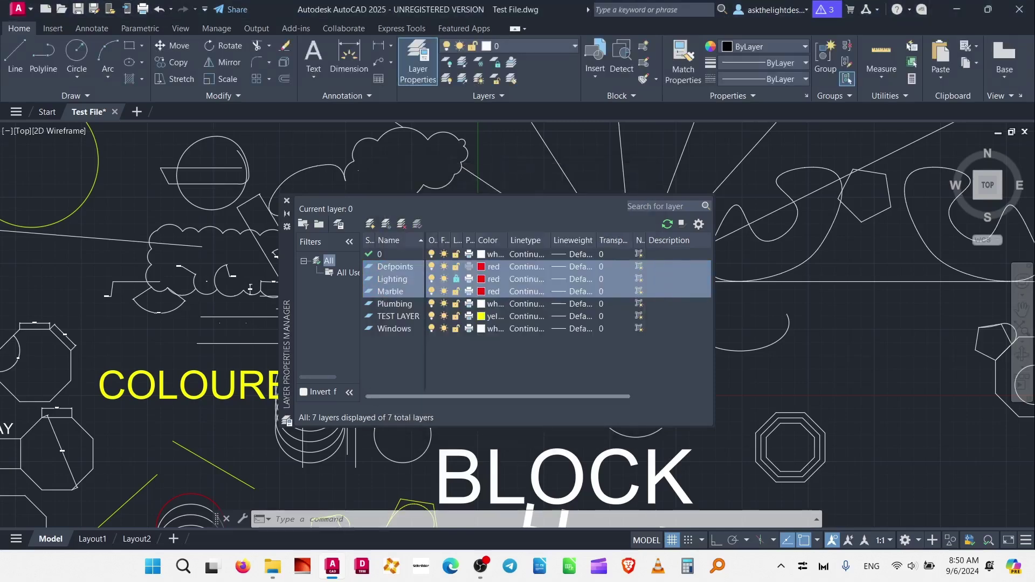
- Turn off the Plumbing, TEST LAYER and Windows layers together
click(394, 328)
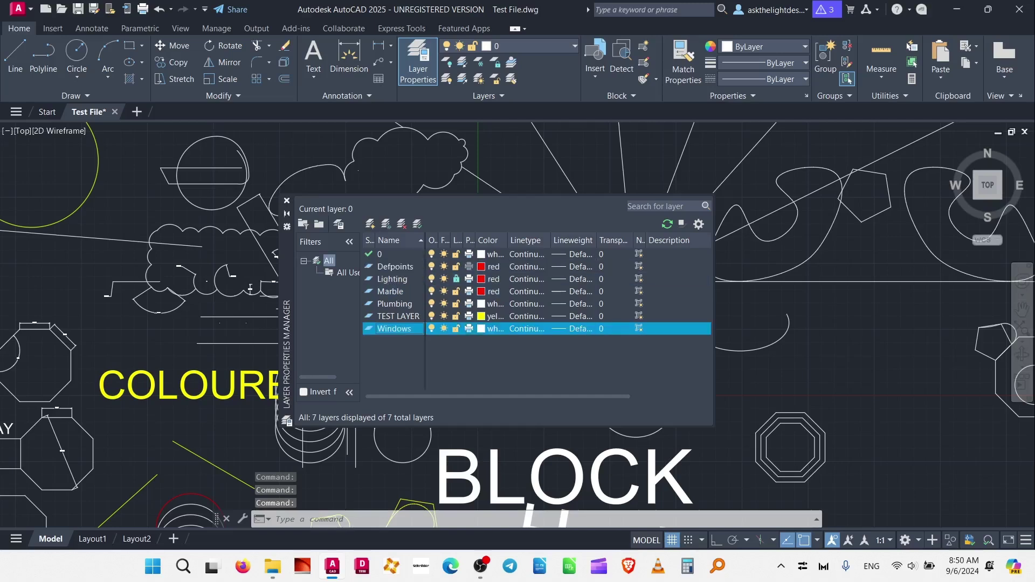
shift+click(394, 304)
click(431, 303)
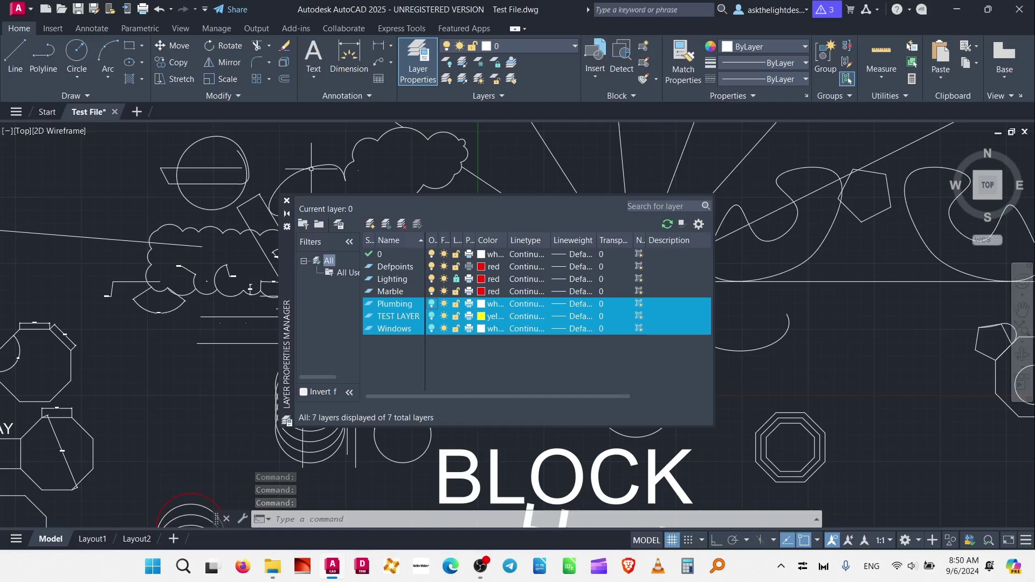
- Lock the Marble layer
click(392, 280)
shift+click(390, 291)
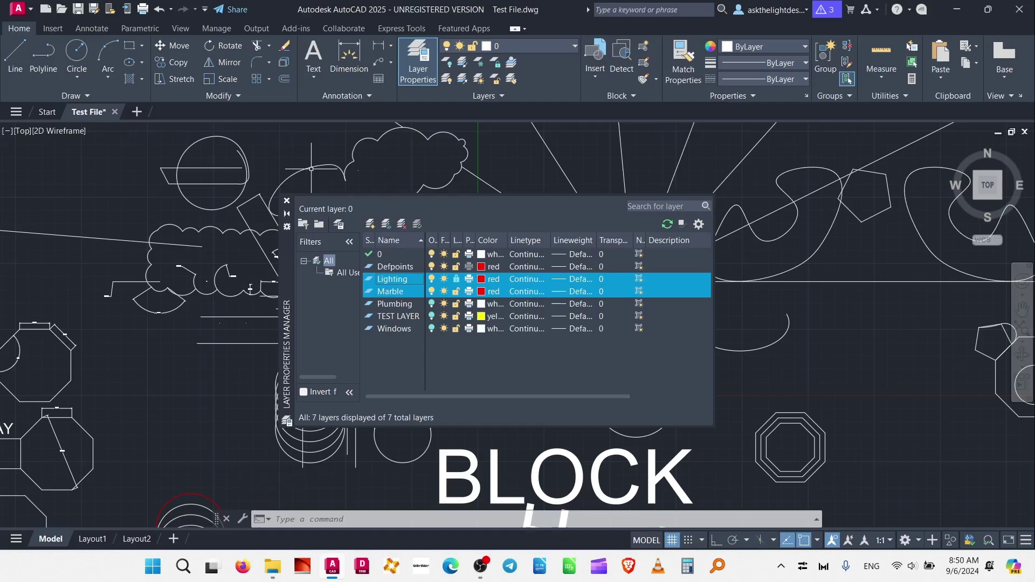
click(456, 291)
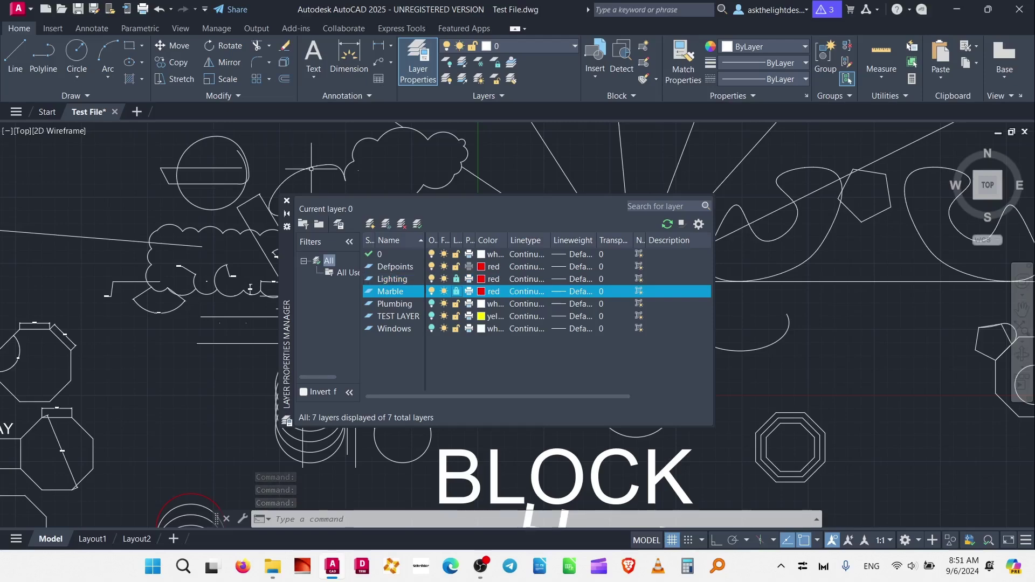
- Try to freeze the current layer 0, and freeze the Defpoints layer
click(444, 254)
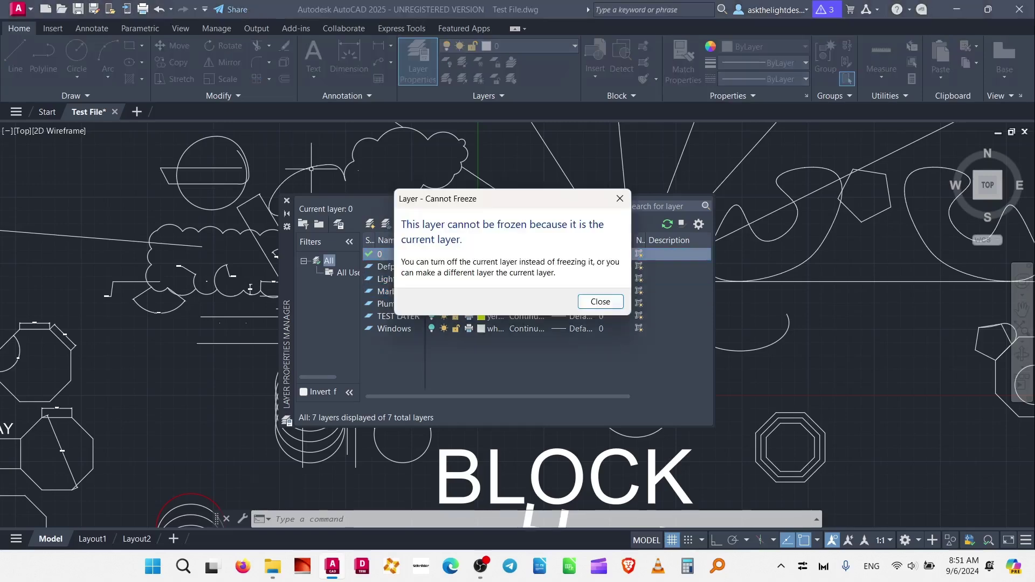
key(Return)
click(443, 267)
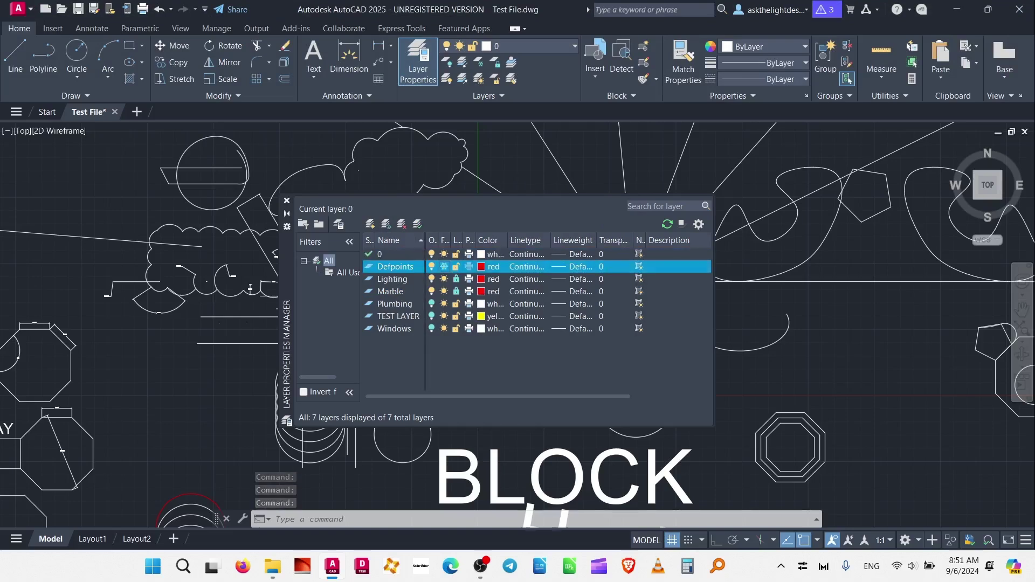
- Widen the Linetype and Lineweight columns of the layer list and unlock the Marble layer
drag(550, 240, 625, 241)
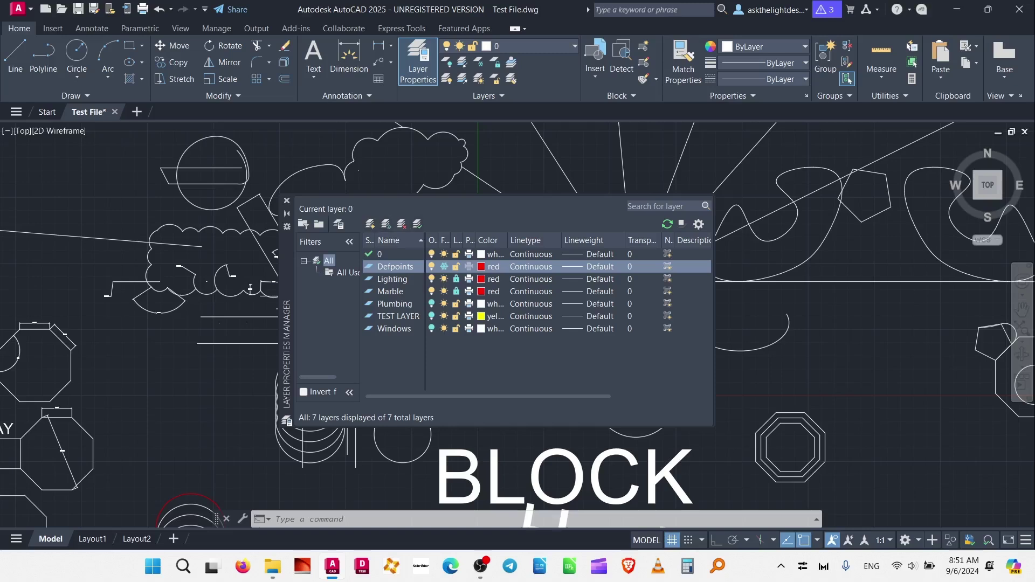
click(444, 266)
click(456, 292)
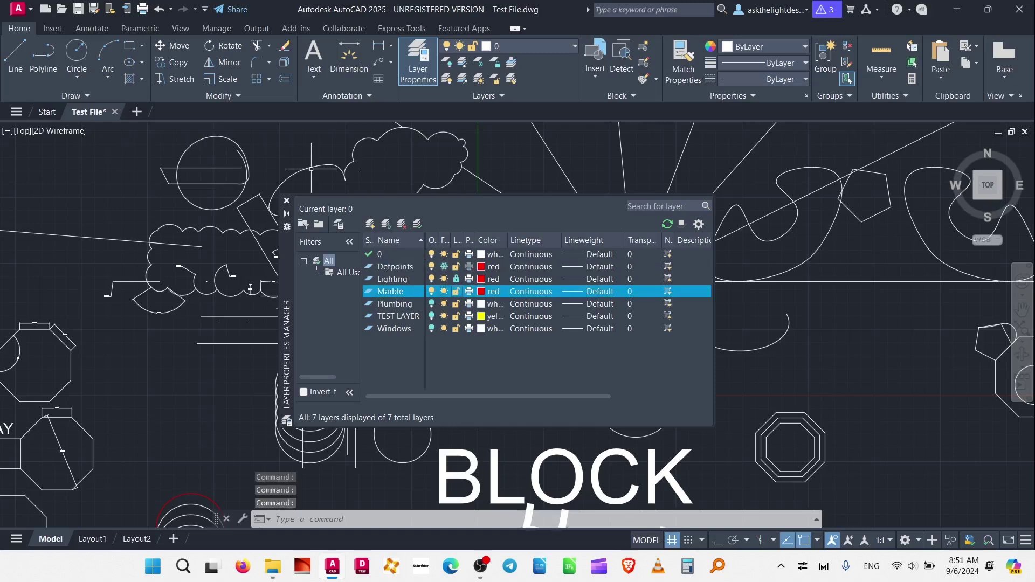
- Lock the Plumbing layer and switch its plotting off and back on
click(468, 266)
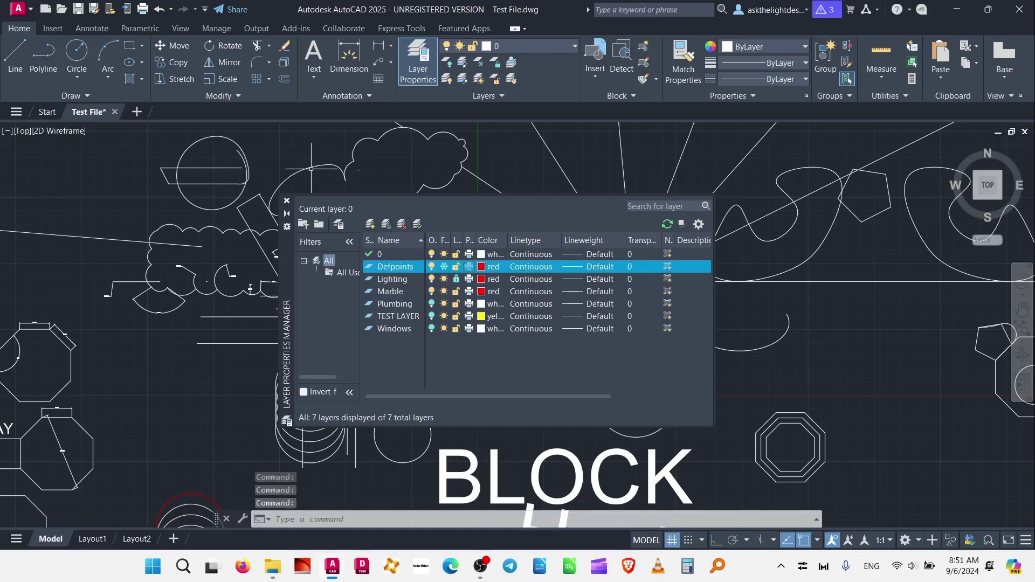
click(456, 303)
click(469, 303)
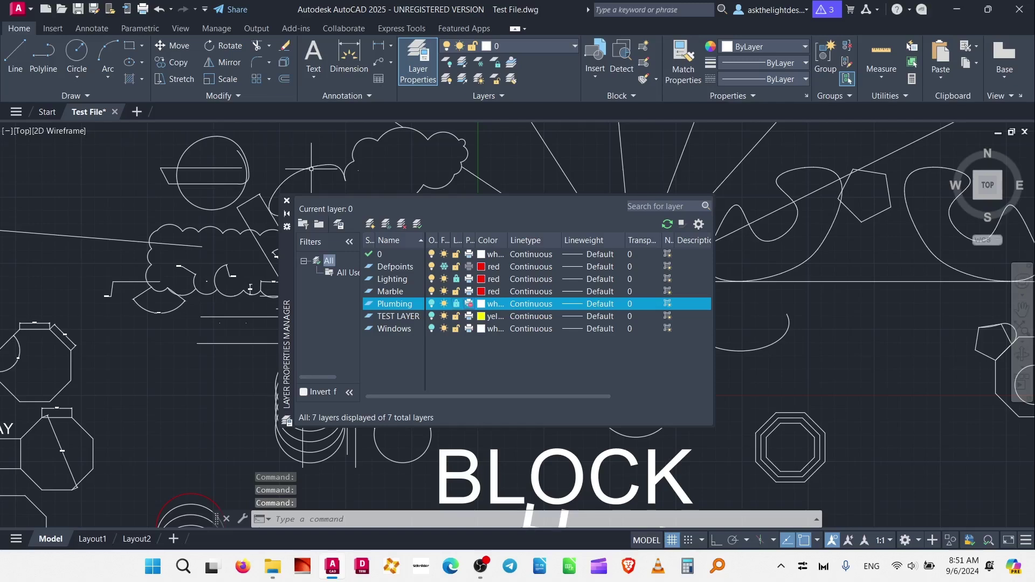
click(469, 304)
- Turn on, unlock and thaw all layers in the list at once
click(390, 291)
key(ctrl+a)
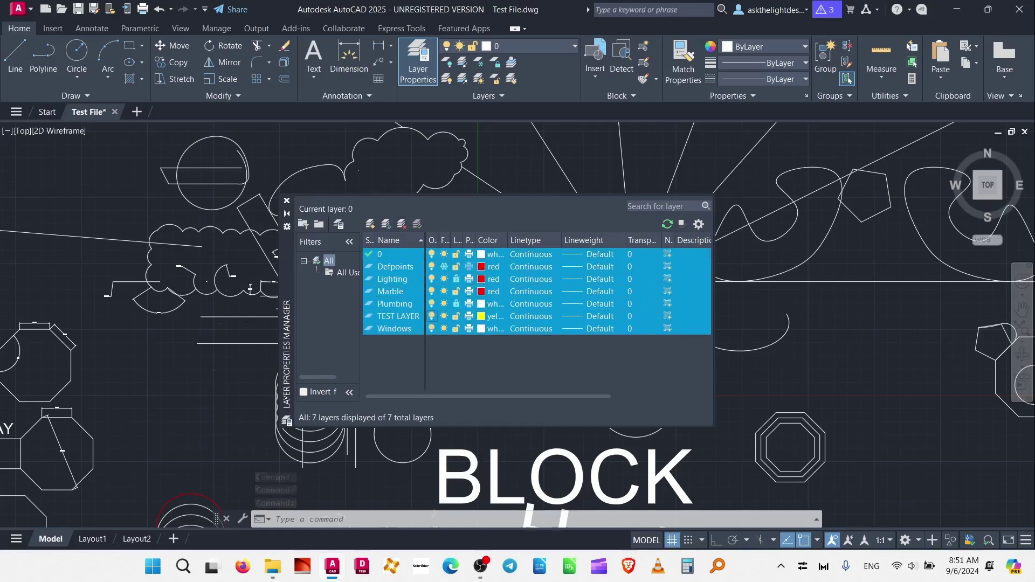
click(431, 316)
click(456, 278)
click(443, 267)
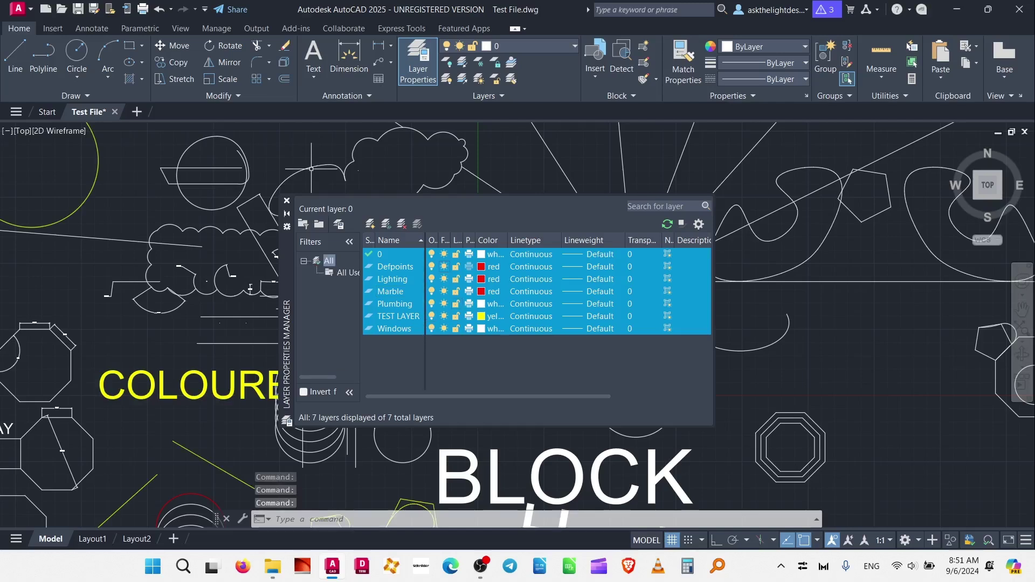
click(485, 361)
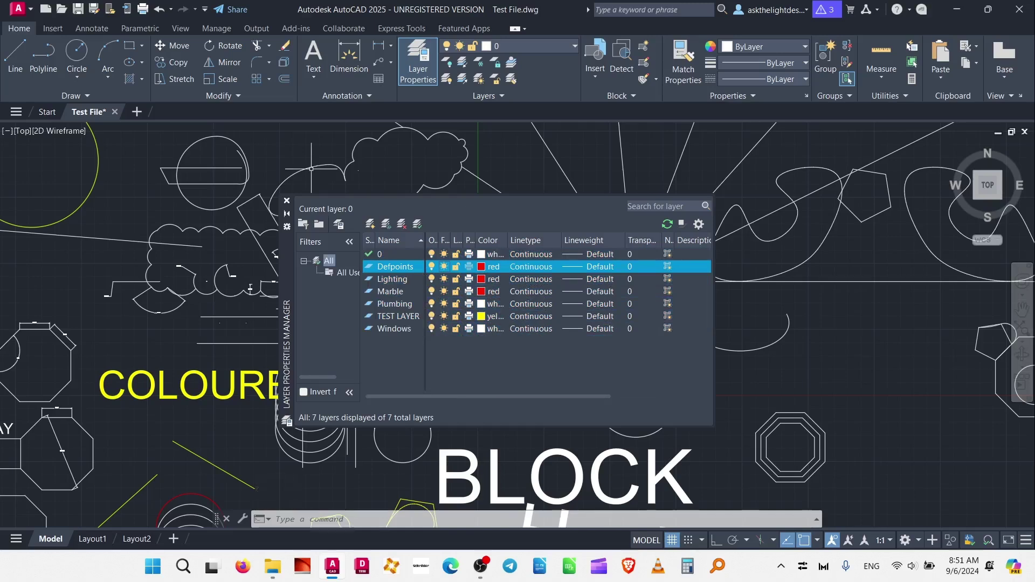
- Create a new layer that inherits the properties of TEST LAYER
click(490, 316)
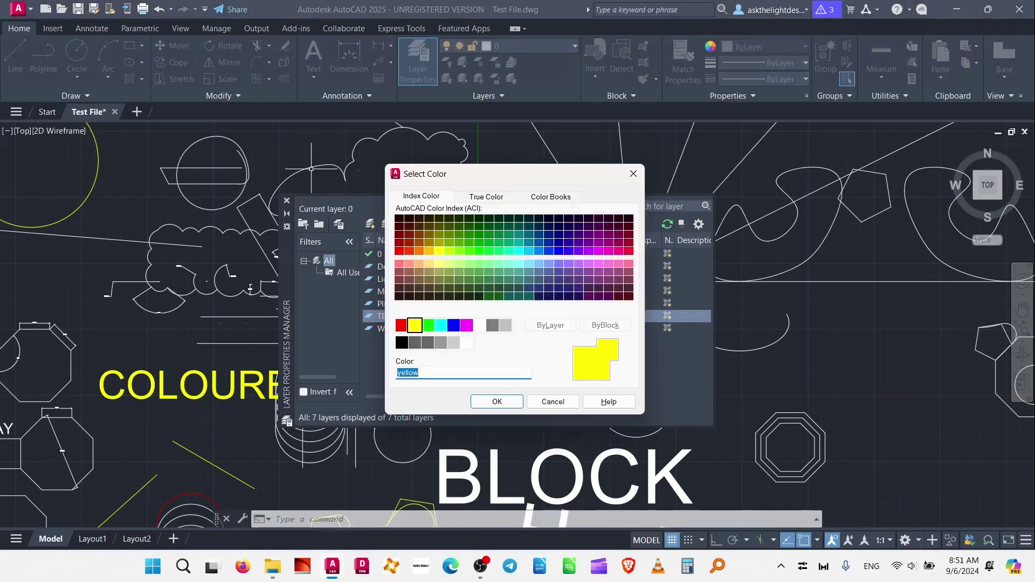
click(632, 174)
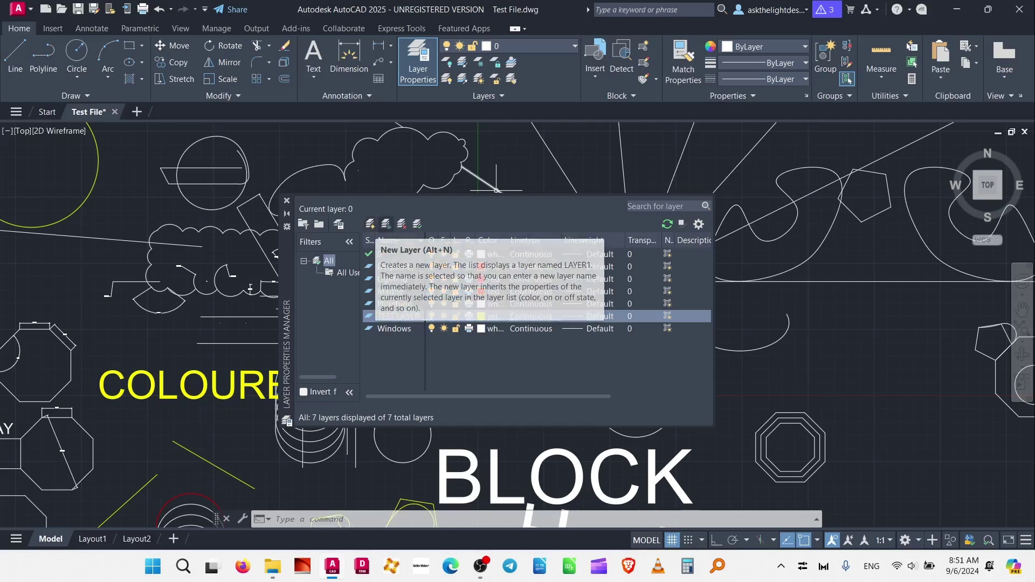
click(386, 225)
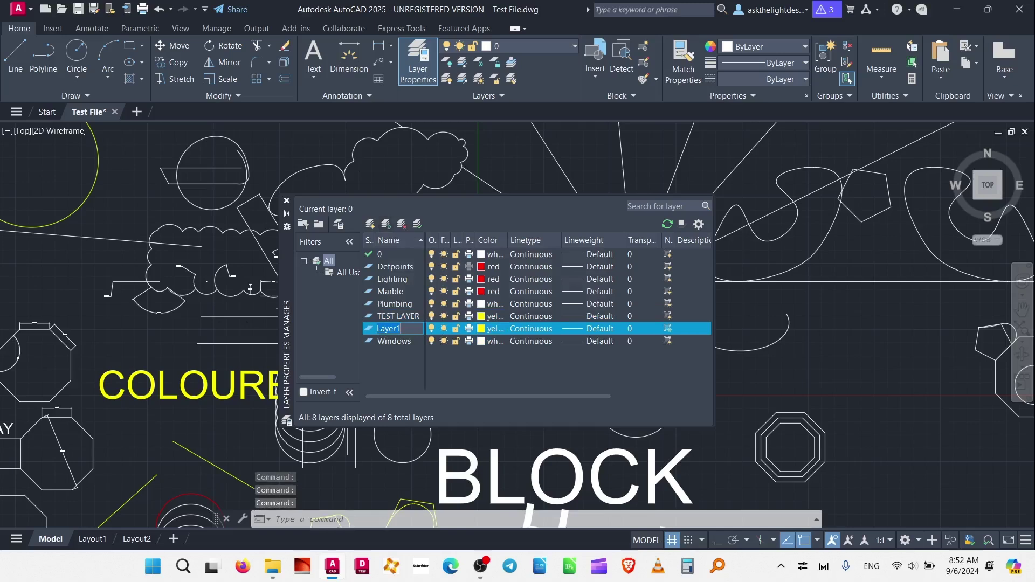
- Make Windows the current layer and delete the newly added layer below TEST LAYER
click(394, 342)
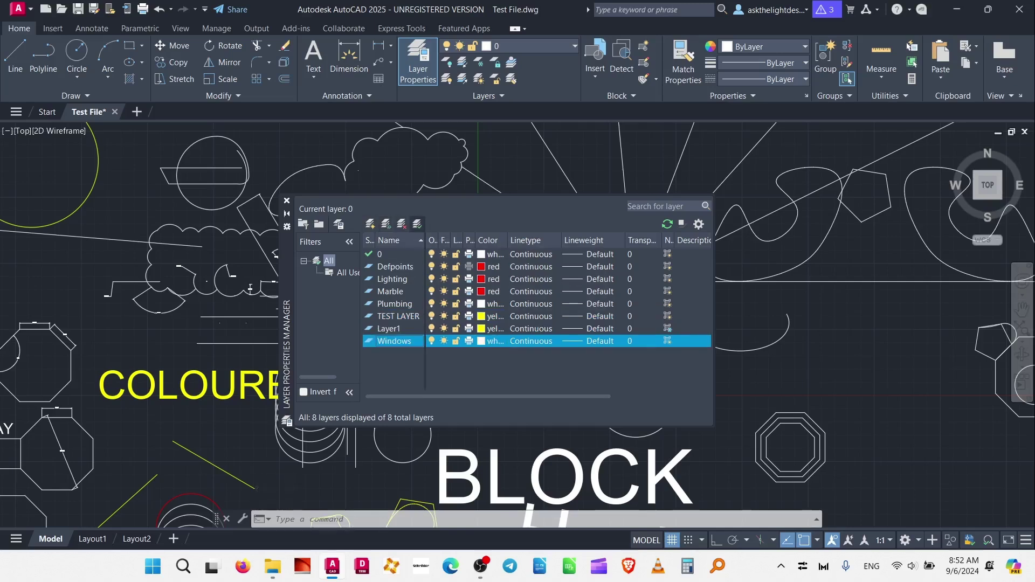
click(417, 224)
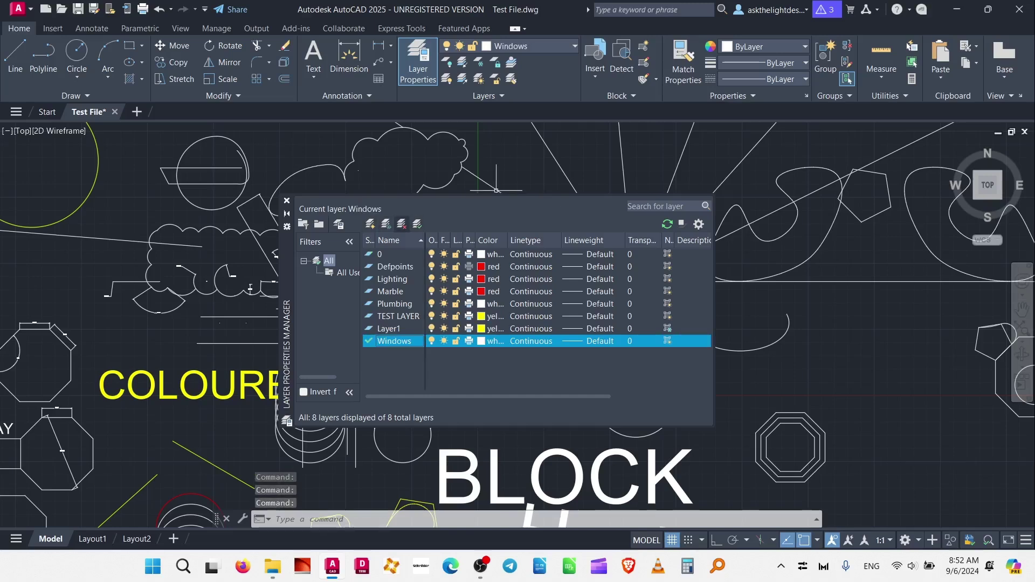
click(389, 328)
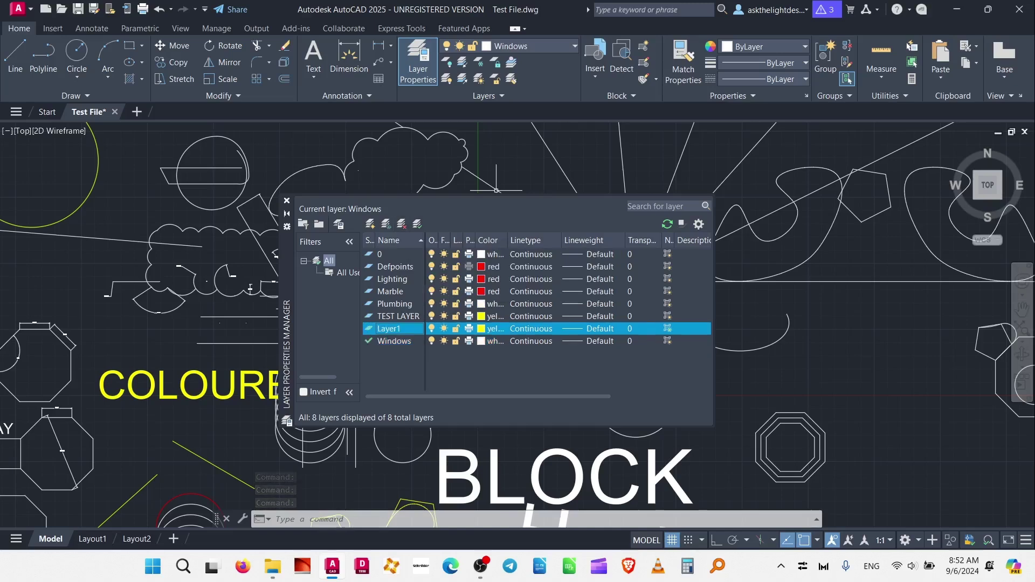
click(401, 223)
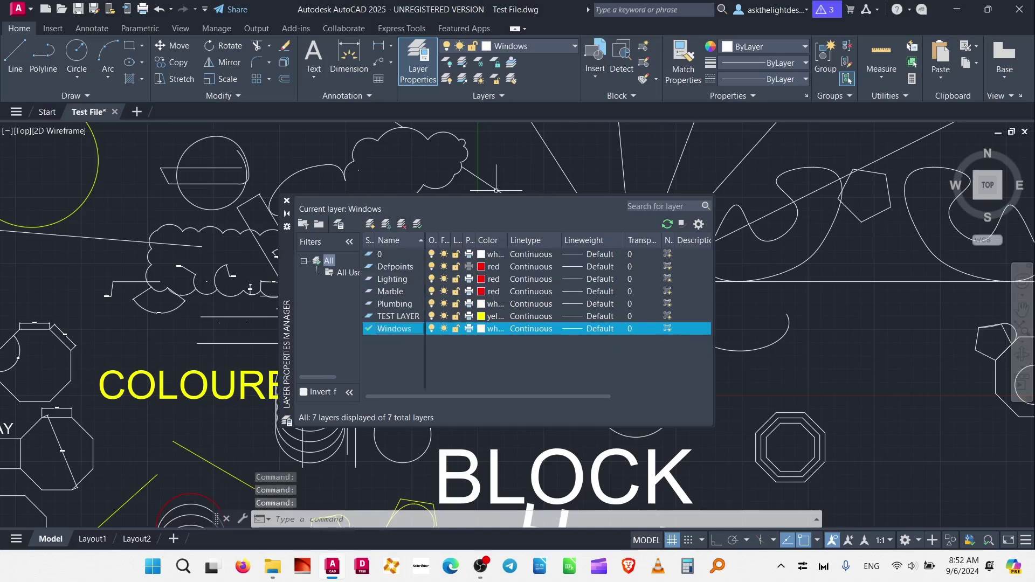
- Make TEST LAYER the current layer and check the display options of the Layer Properties Manager palette
click(397, 316)
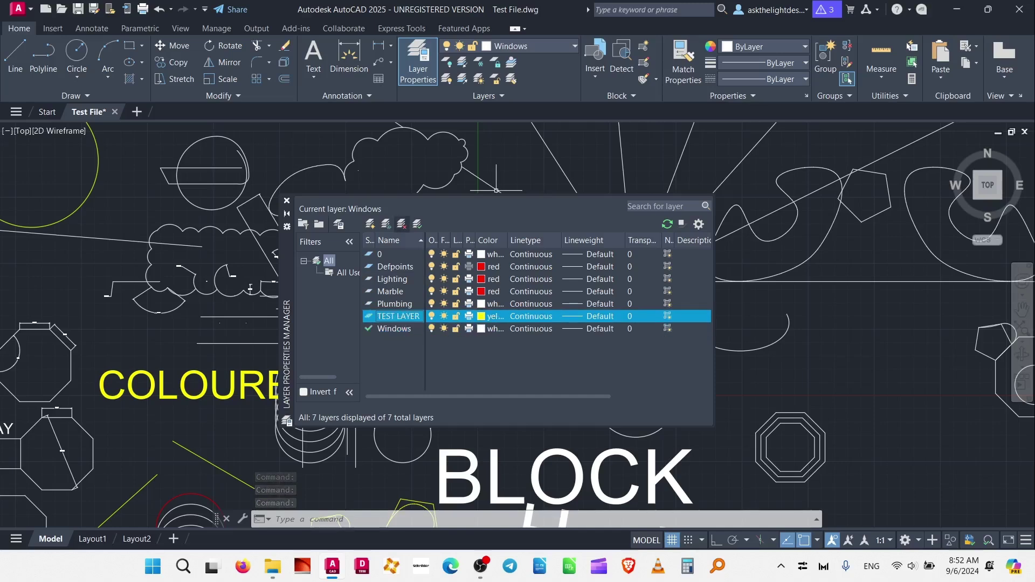
click(418, 224)
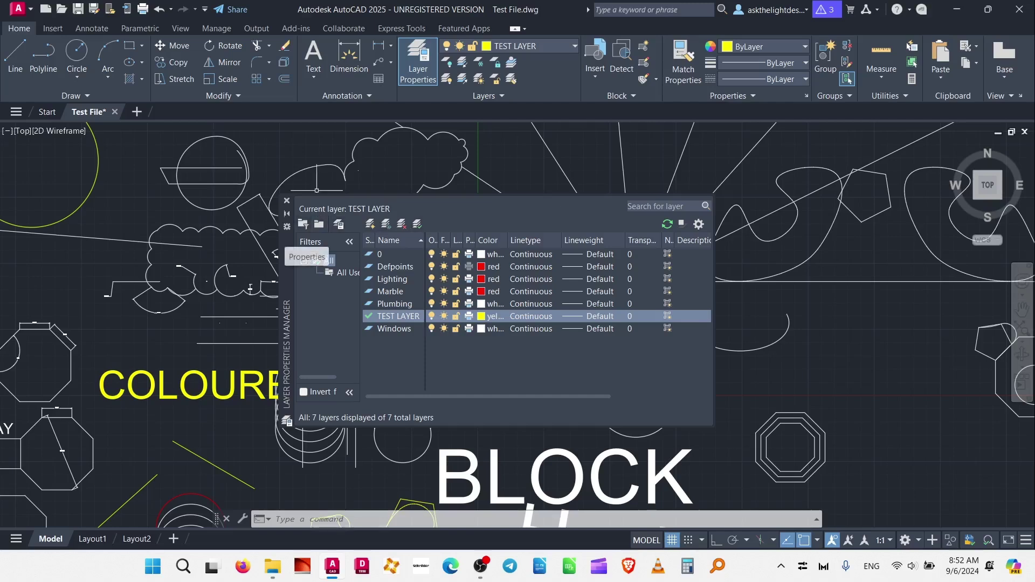
click(287, 227)
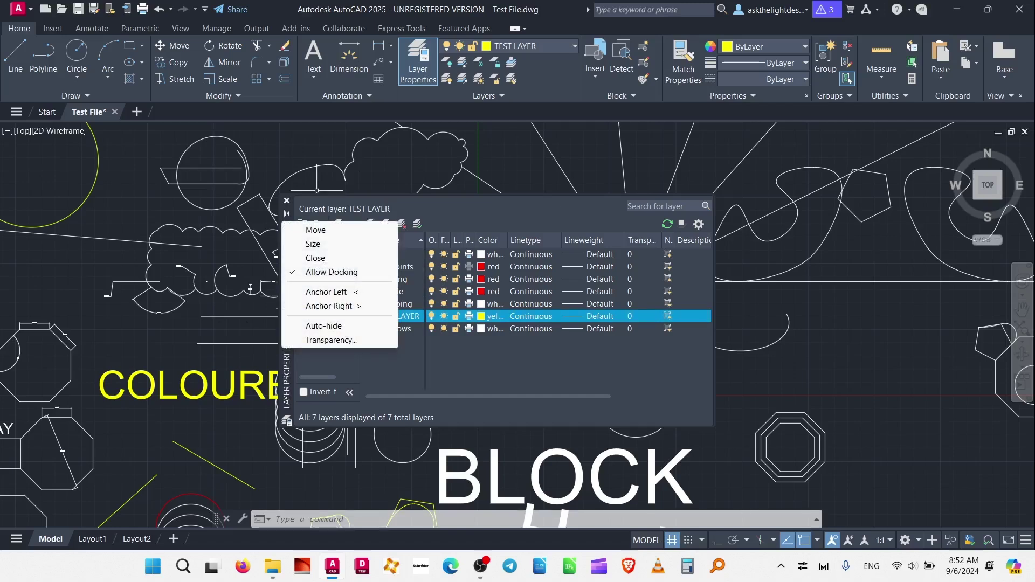
key(Escape)
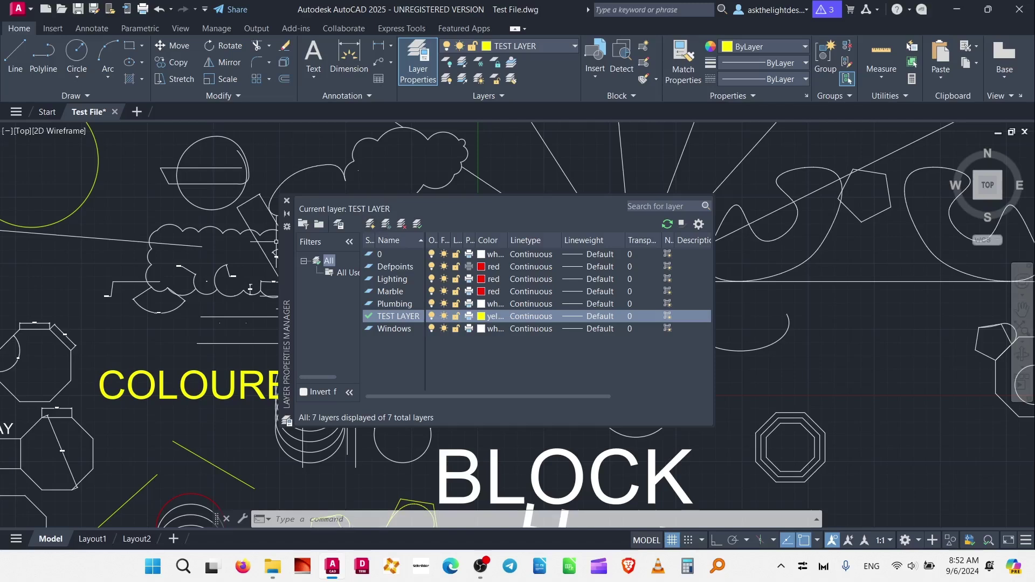
- Select the Defpoints, Lighting and Marble layers together in the layer list
click(395, 267)
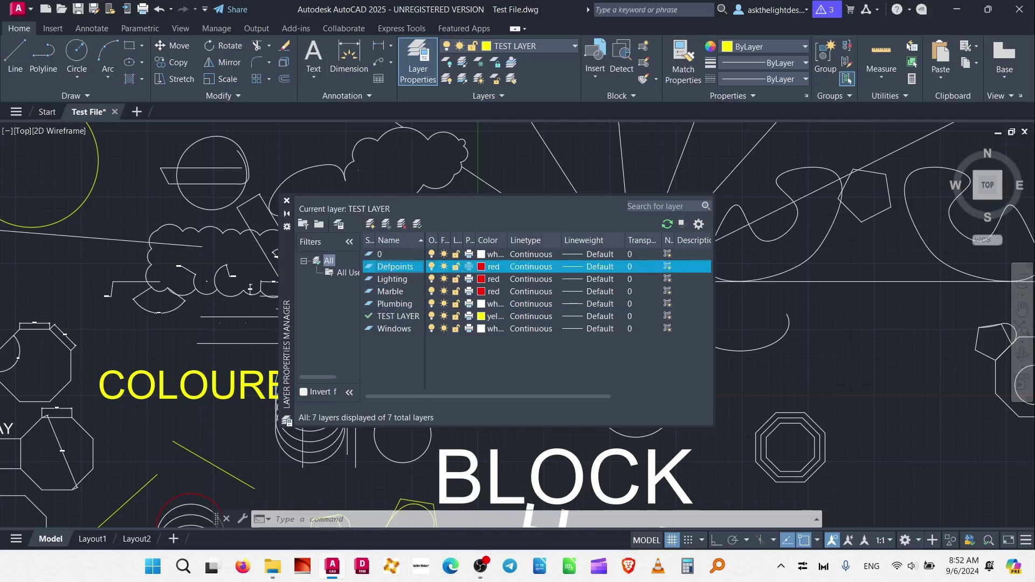
shift+click(390, 291)
click(593, 291)
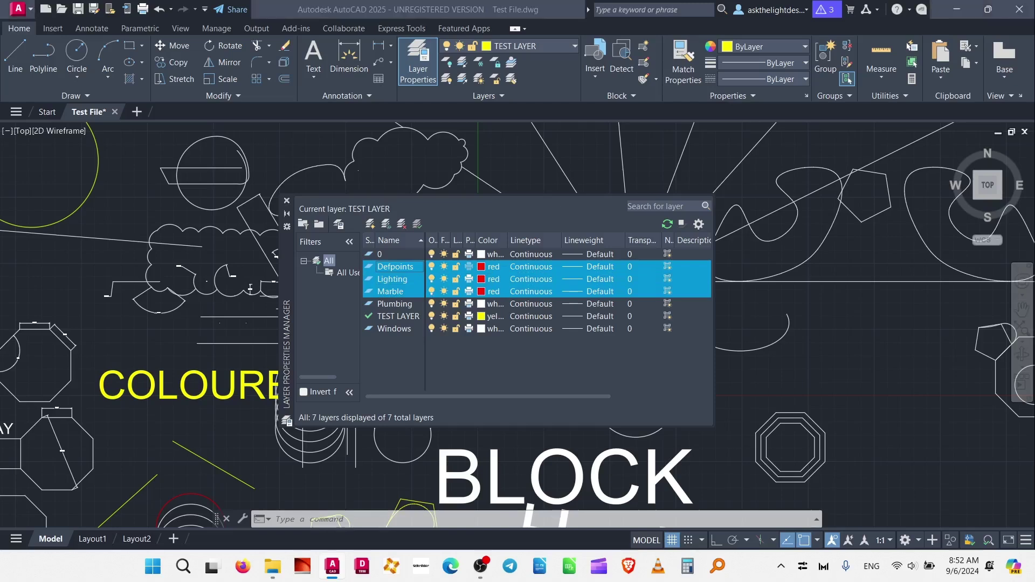
scroll(507, 273, down, 4)
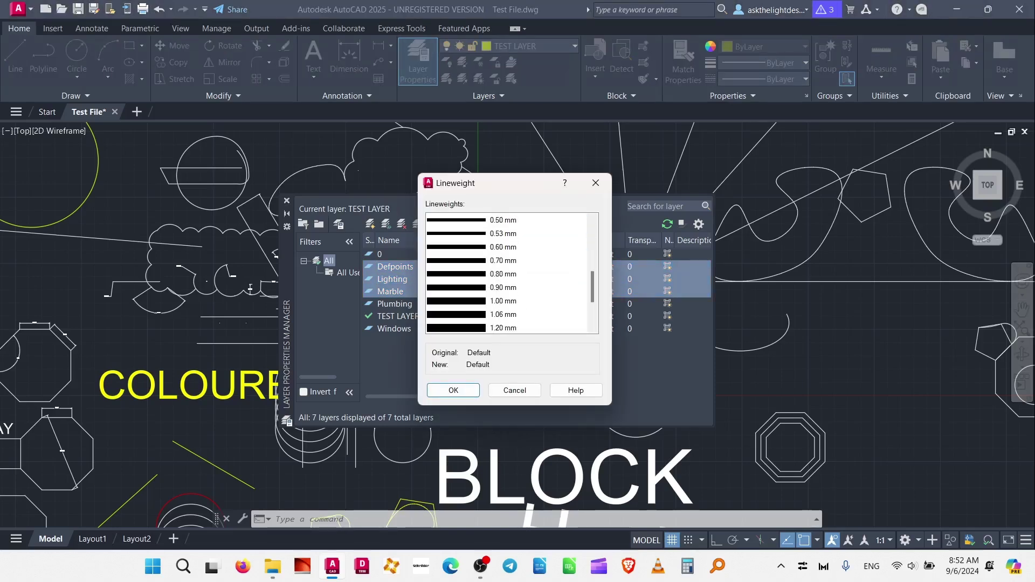
click(485, 274)
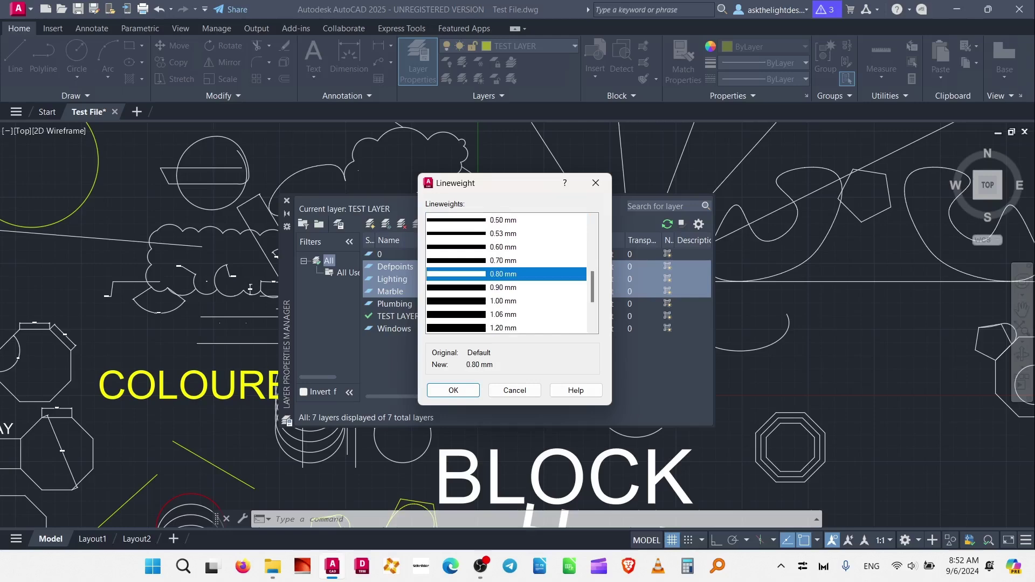
click(595, 182)
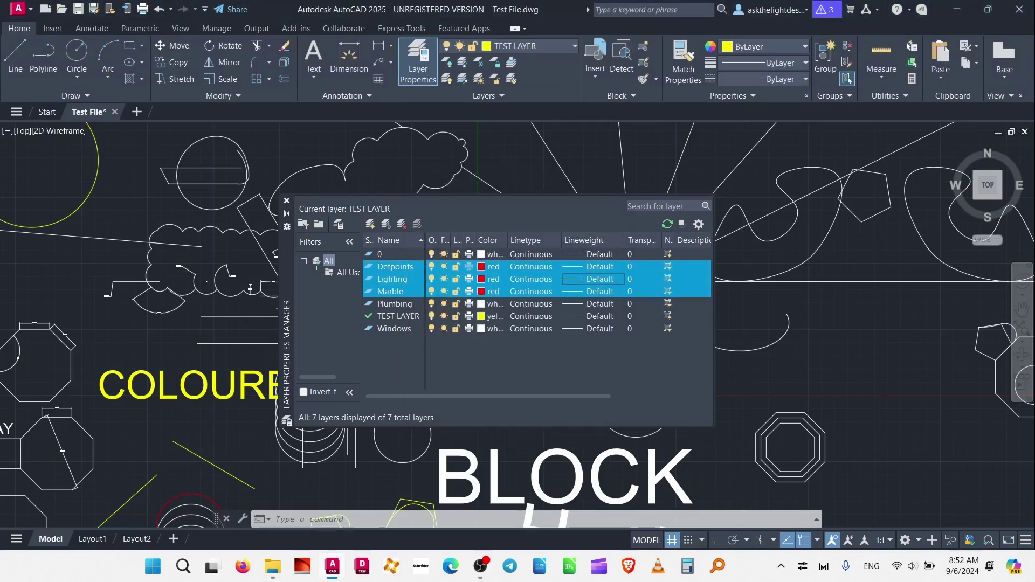
- Load the ACAD_ISO02W100 linetype from acad.lin and assign it to the selected Defpoints, Lighting and Marble layers
click(530, 279)
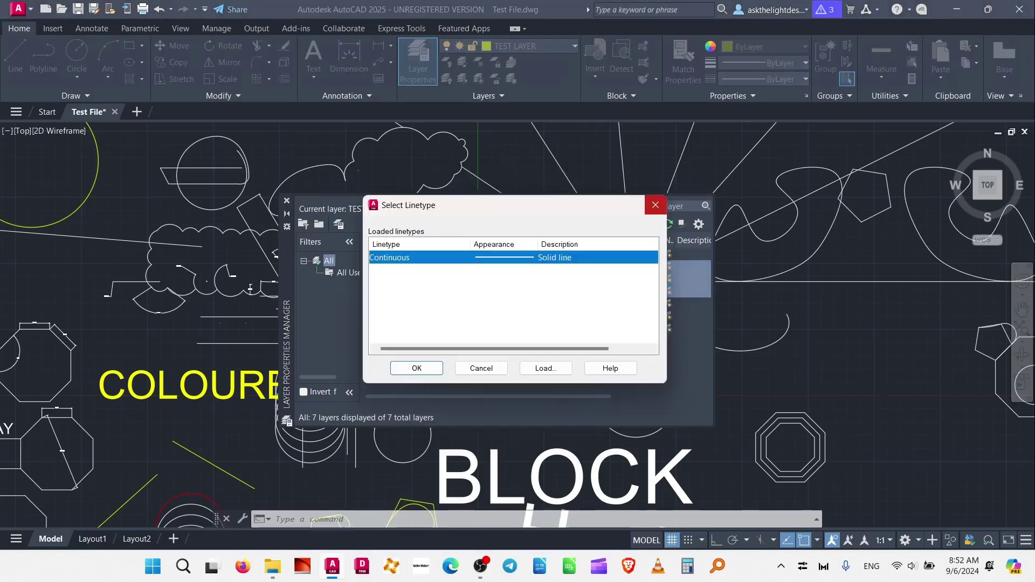
click(546, 368)
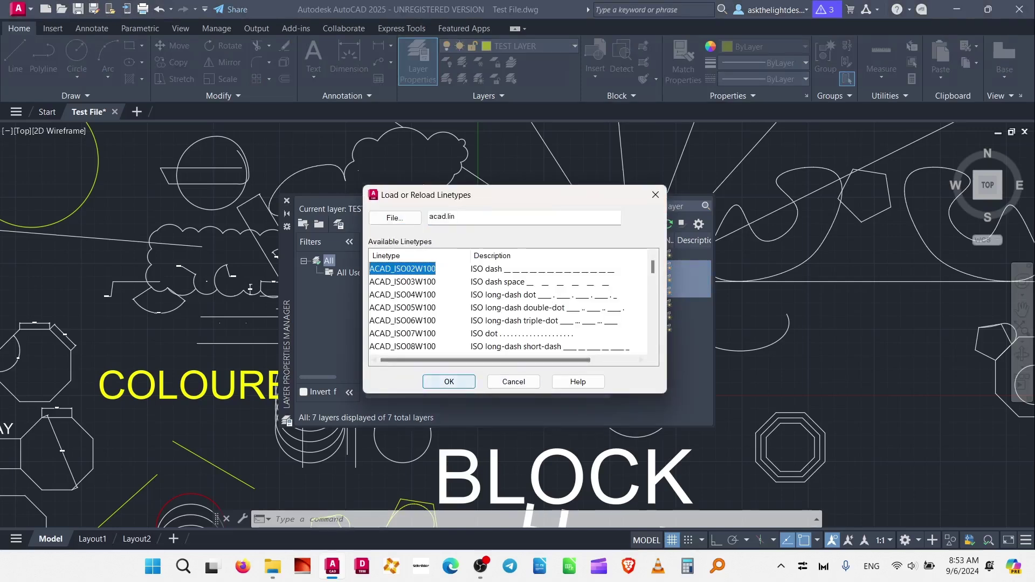
key(Return)
click(402, 257)
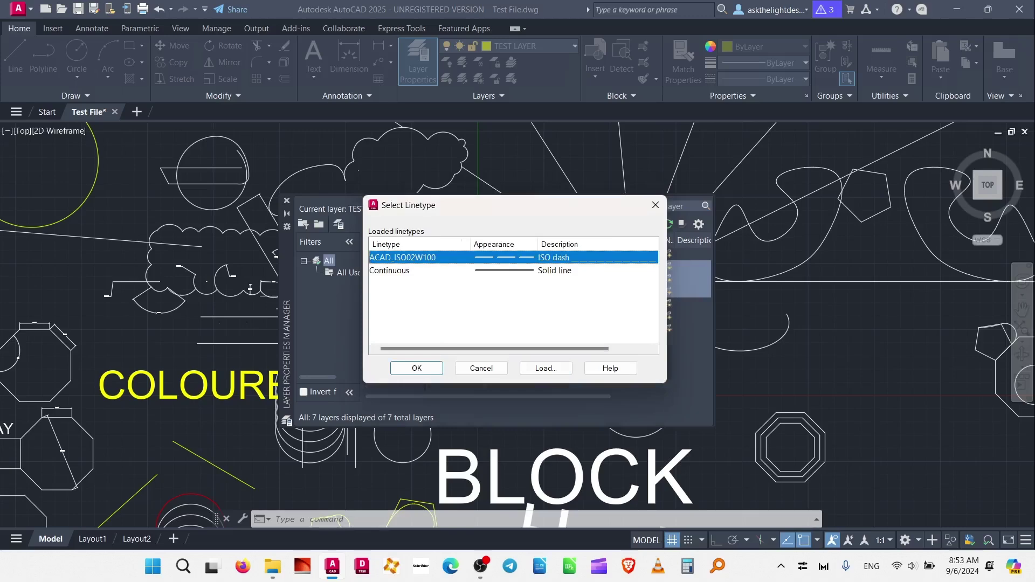
click(416, 368)
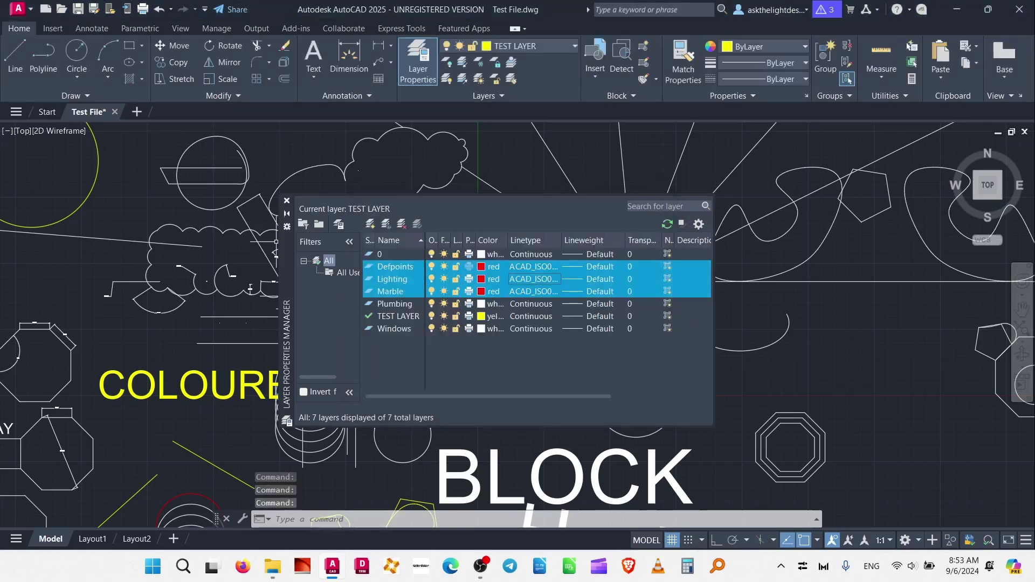
- Select TEST LAYER and check its lineweight options, leaving the dialog without applying a change
click(392, 279)
click(397, 316)
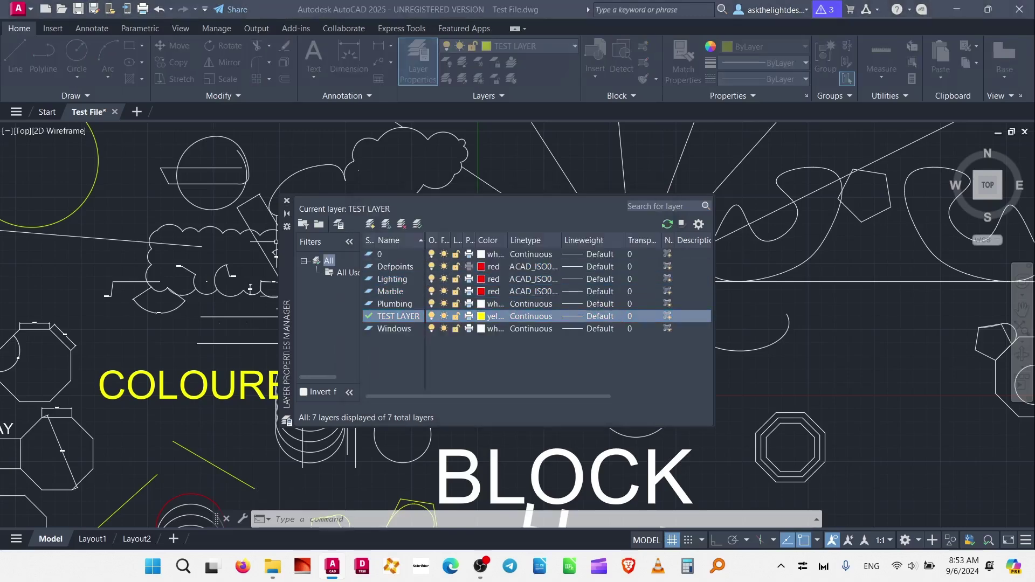
click(599, 316)
click(514, 390)
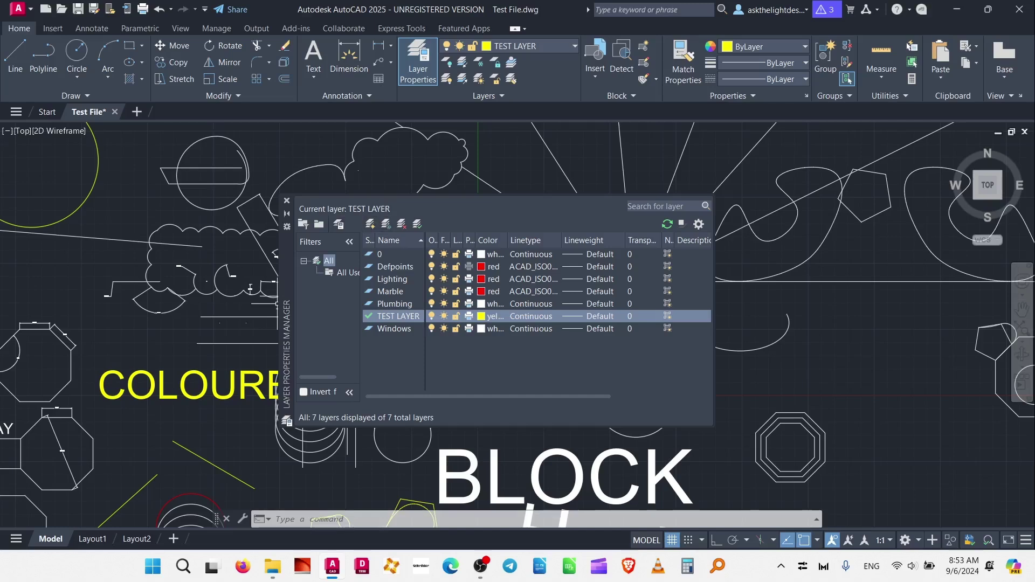
mouse_move(597, 397)
mouse_down()
mouse_move(697, 397)
mouse_move(602, 397)
mouse_up()
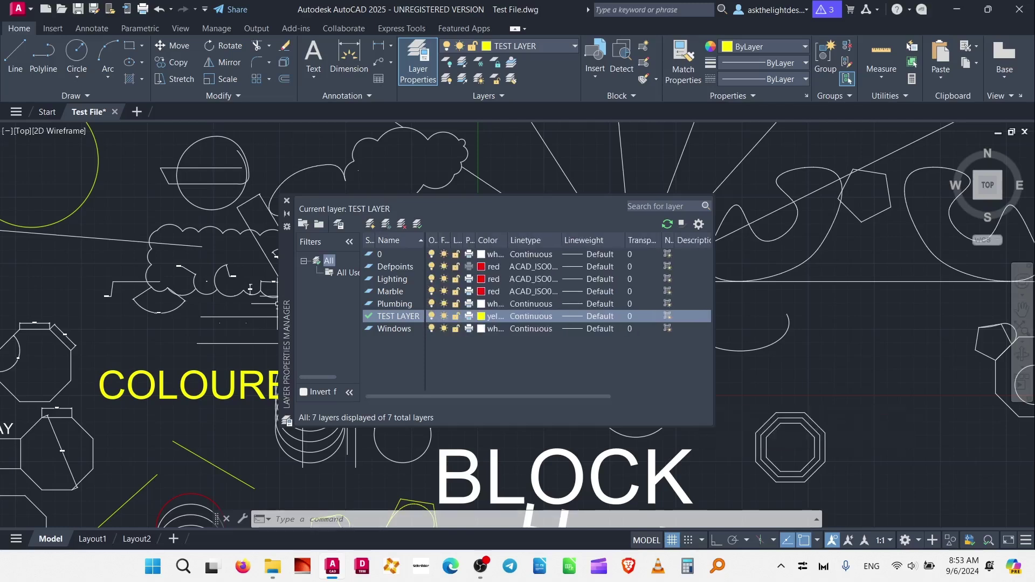